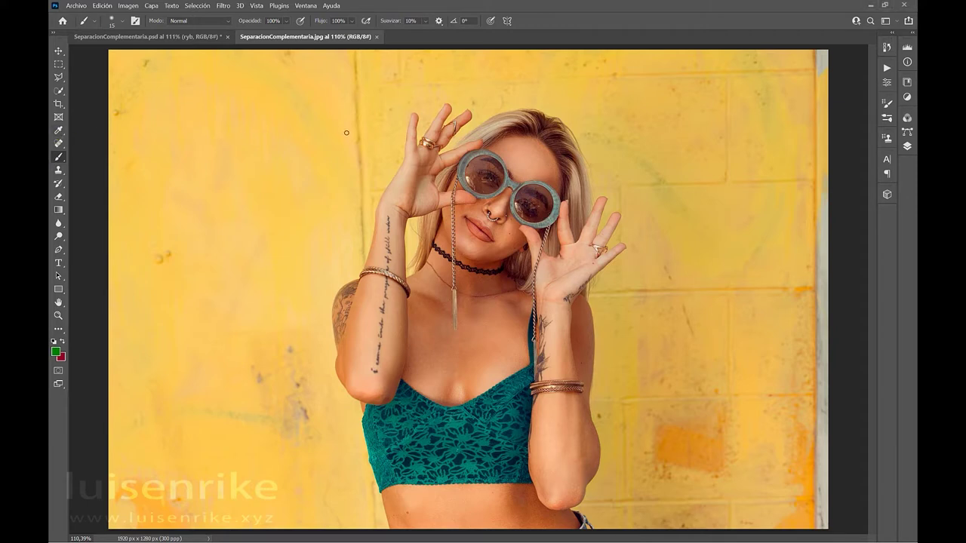
Step: Sample the yellow of the wall with the Eyedropper and swap it to the background colour
{"action": "left_click", "coordinate": [58, 130]}
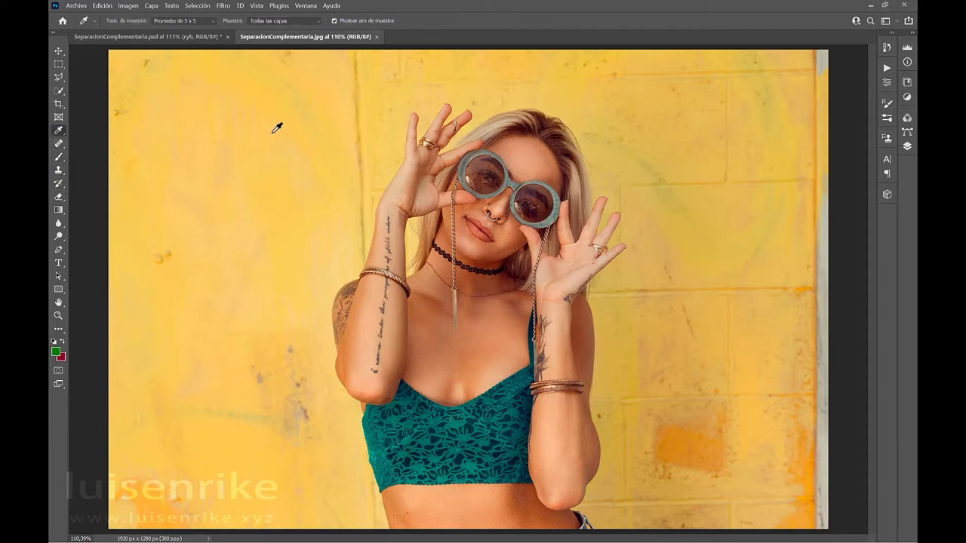
{"action": "left_click", "coordinate": [310, 129]}
{"action": "left_click", "coordinate": [62, 356]}
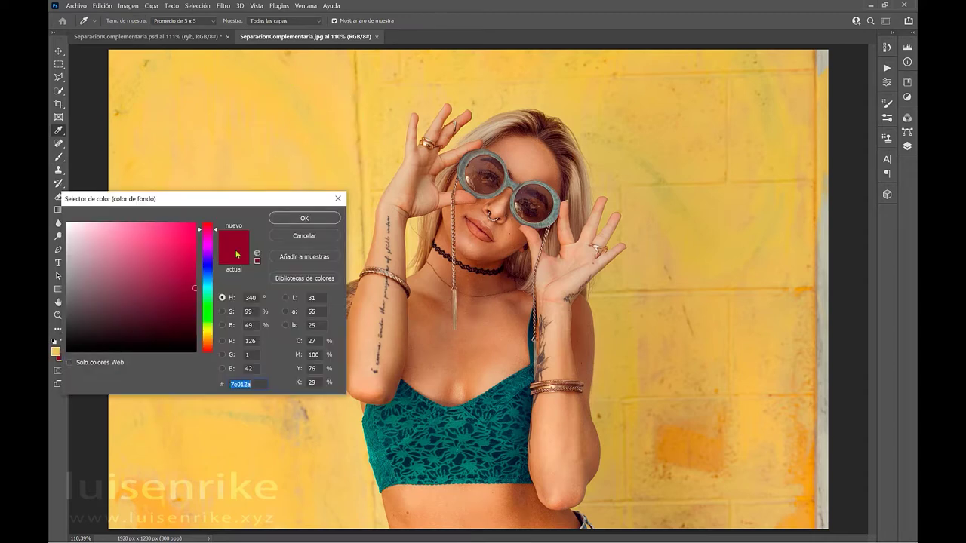
{"action": "left_click", "coordinate": [292, 236]}
{"action": "key", "text": "x"}
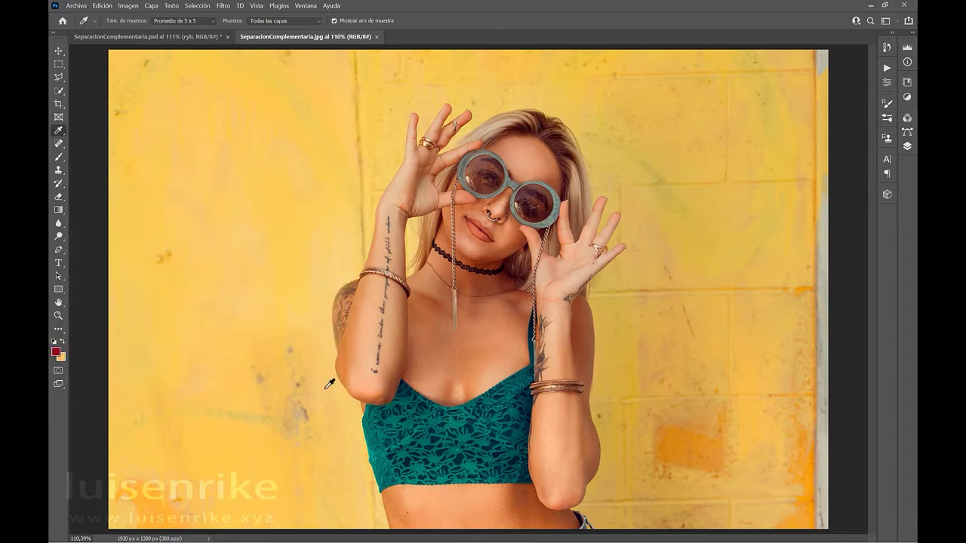
Step: Sample the green of the lace top as foreground colour and check the hex code of the yellow background colour
{"action": "left_click", "coordinate": [427, 439]}
{"action": "left_click", "coordinate": [63, 360]}
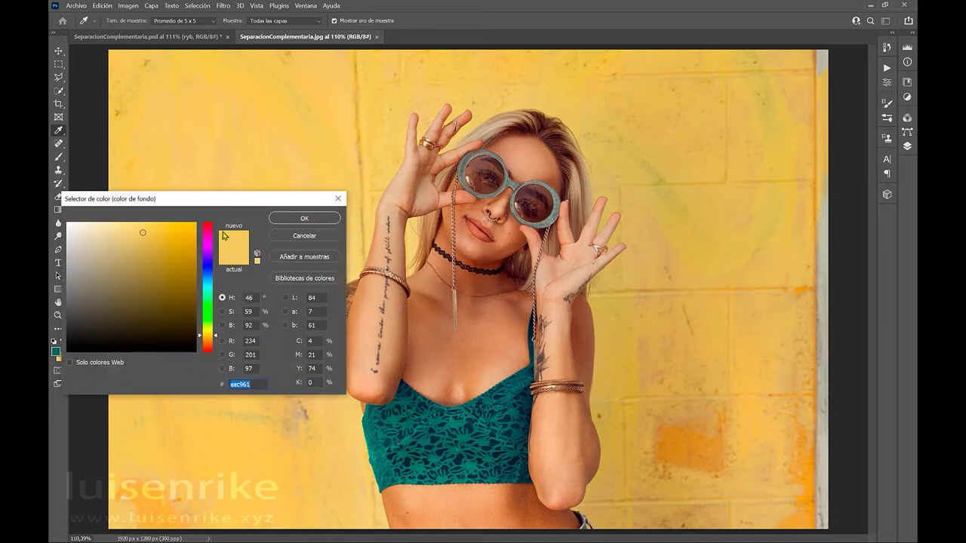
{"action": "left_click", "coordinate": [308, 219]}
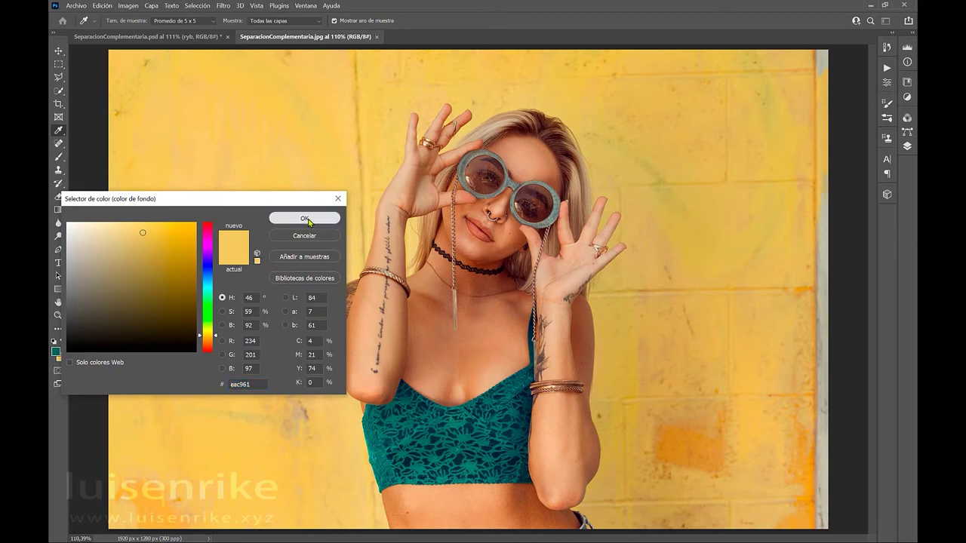
{"action": "left_click", "coordinate": [305, 219]}
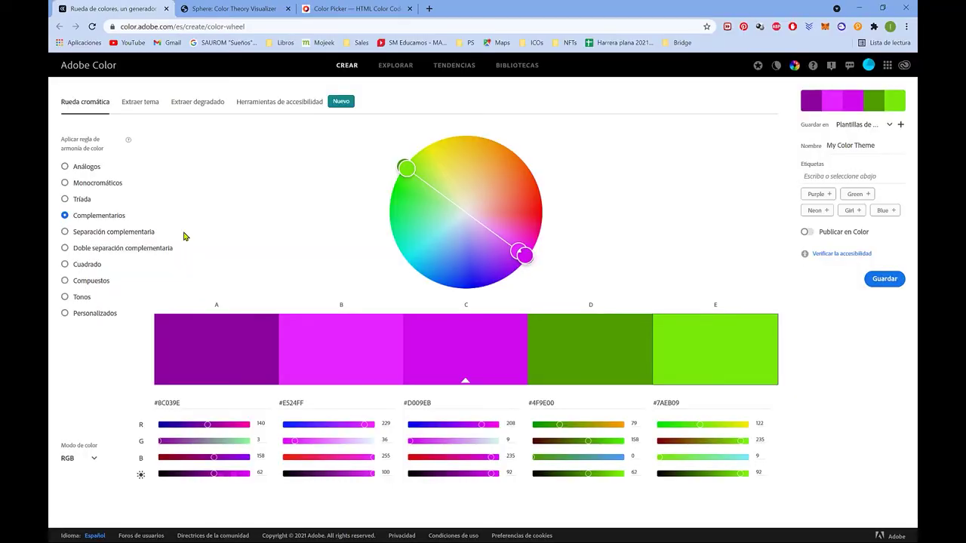
Step: In Adobe Color, apply the Separación complementaria harmony rule and set base colour C to #e9c85d
{"action": "left_click", "coordinate": [106, 235]}
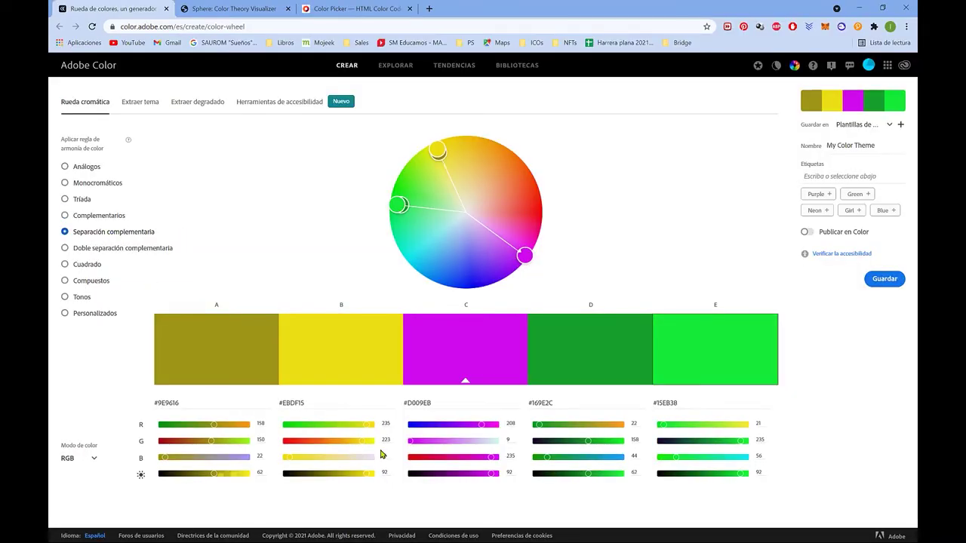
{"action": "left_click_drag", "start_coordinate": [448, 401], "coordinate": [380, 401]}
{"action": "type", "text": "#e9c85d"}
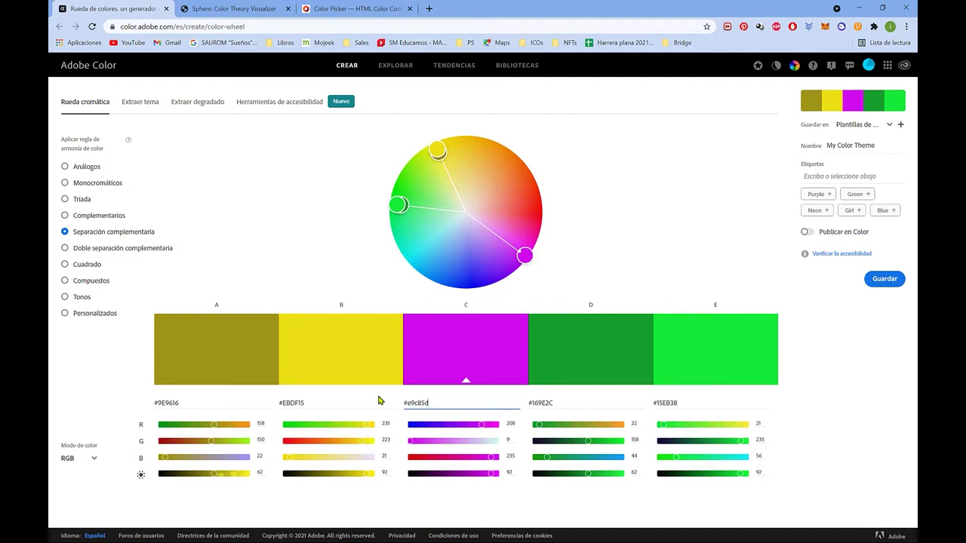
{"action": "key", "text": "Return"}
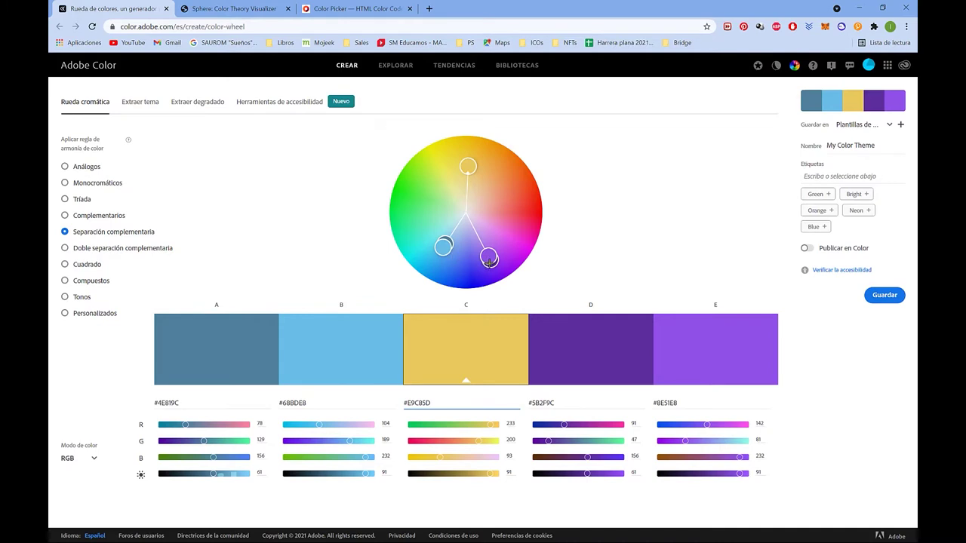
Step: Move the base colour on the wheel to purple #9C0BEB so the harmony gives yellow and green, and select its hex code
{"action": "left_click", "coordinate": [460, 167]}
{"action": "mouse_move", "coordinate": [460, 167]}
{"action": "left_mouse_down"}
{"action": "mouse_move", "coordinate": [423, 176]}
{"action": "mouse_move", "coordinate": [416, 202]}
{"action": "mouse_move", "coordinate": [427, 254]}
{"action": "mouse_move", "coordinate": [485, 284]}
{"action": "mouse_move", "coordinate": [498, 266]}
{"action": "mouse_move", "coordinate": [514, 268]}
{"action": "left_mouse_up"}
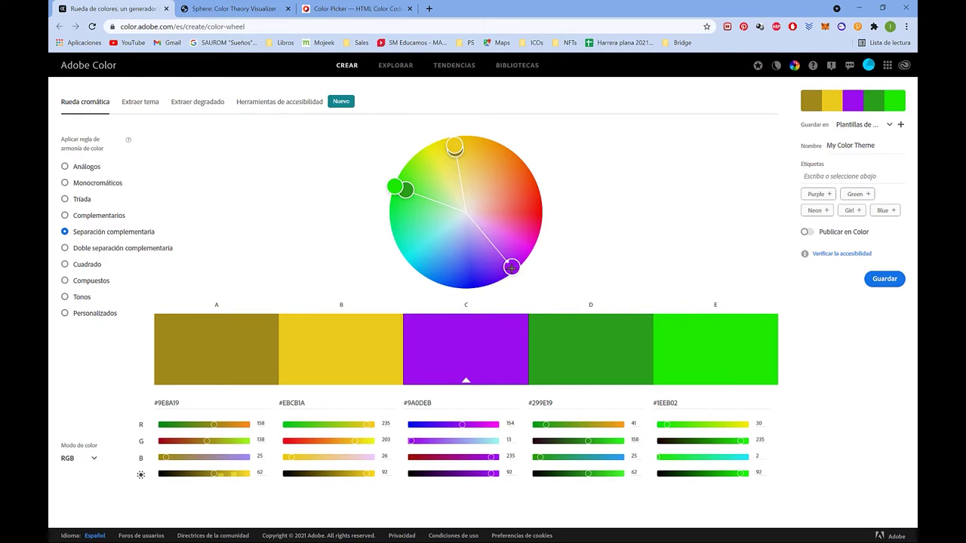
{"action": "left_click_drag", "start_coordinate": [512, 267], "coordinate": [507, 260]}
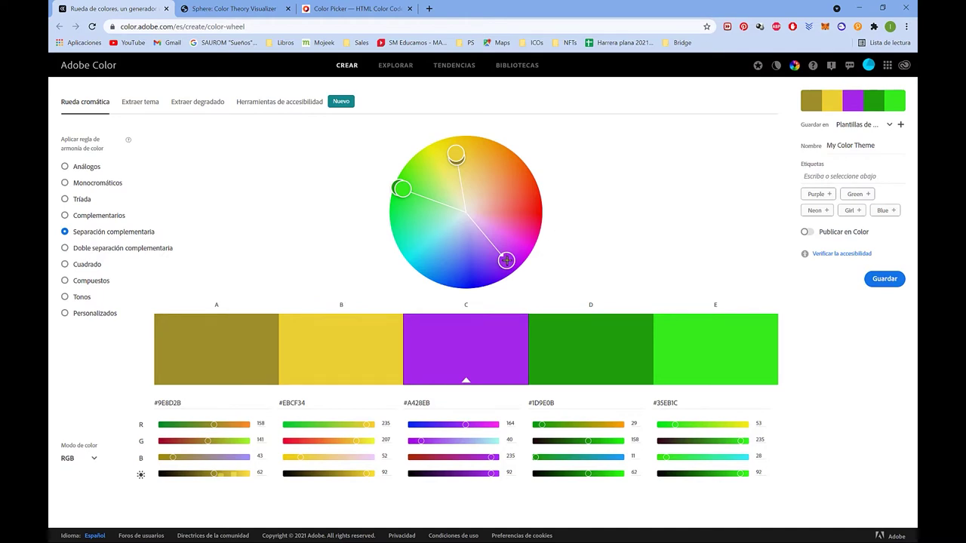
{"action": "left_click_drag", "start_coordinate": [506, 260], "coordinate": [504, 257]}
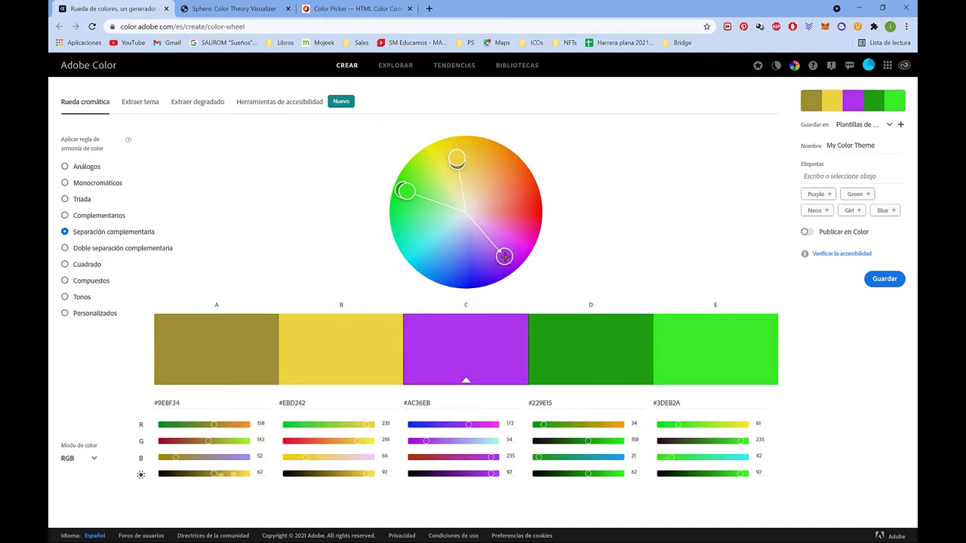
{"action": "mouse_move", "coordinate": [504, 257]}
{"action": "left_mouse_down"}
{"action": "mouse_move", "coordinate": [516, 269]}
{"action": "mouse_move", "coordinate": [529, 257]}
{"action": "mouse_move", "coordinate": [521, 247]}
{"action": "mouse_move", "coordinate": [529, 257]}
{"action": "mouse_move", "coordinate": [514, 267]}
{"action": "left_mouse_up"}
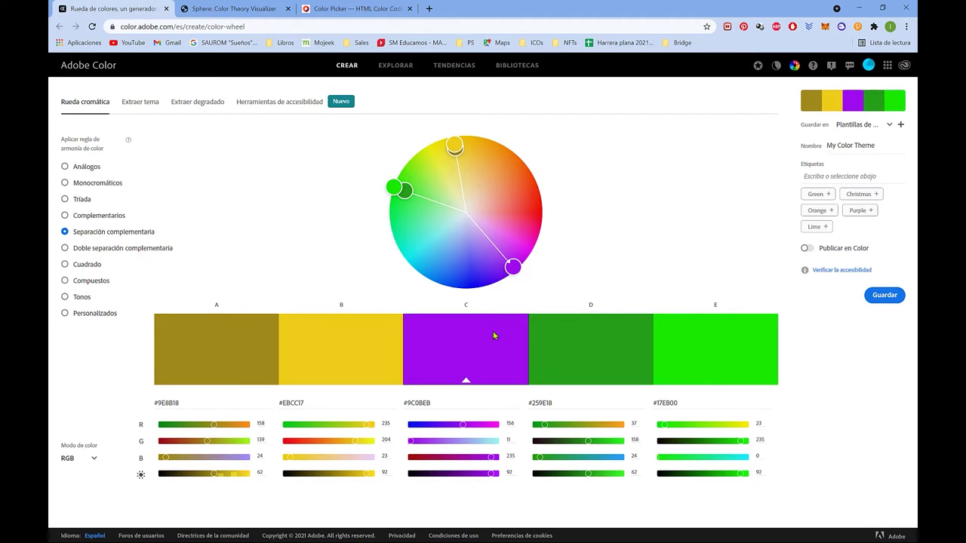
{"action": "left_click", "coordinate": [427, 403]}
Step: Compare the purple base colour under the Complementarios rule, then return to Separación complementaria
{"action": "left_click", "coordinate": [91, 216]}
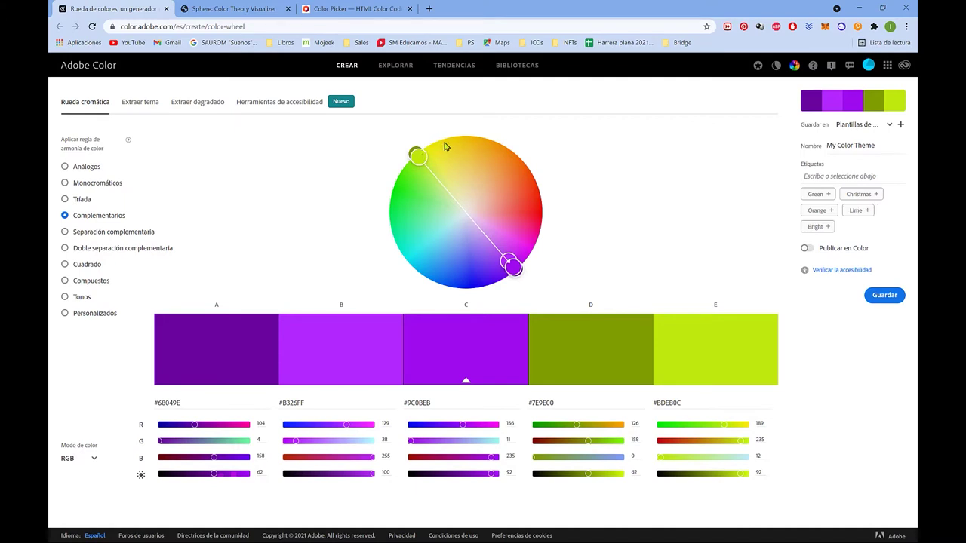
{"action": "left_click", "coordinate": [115, 234]}
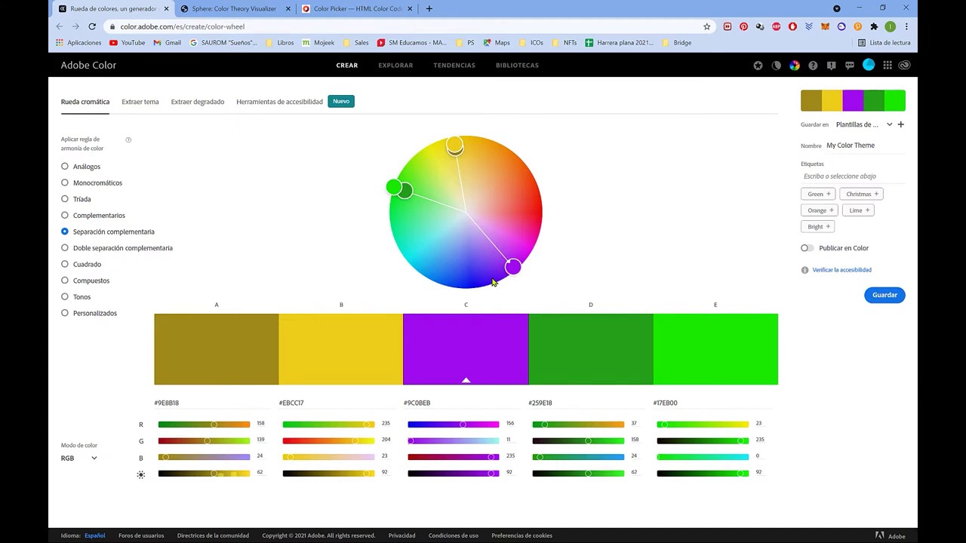
Step: Switch to Photoshop and set the foreground colour to 9c0beb
{"action": "key", "text": "alt+Tab"}
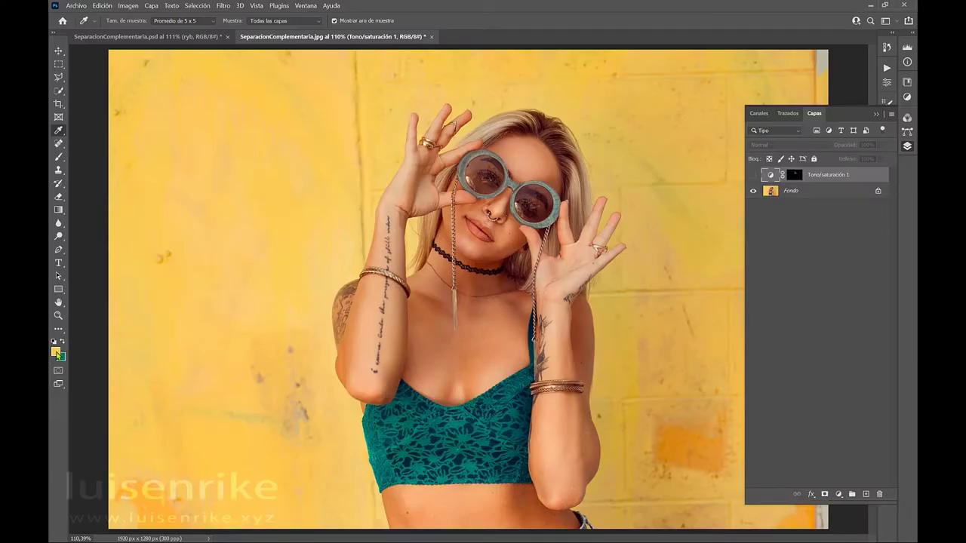
{"action": "left_click", "coordinate": [57, 354]}
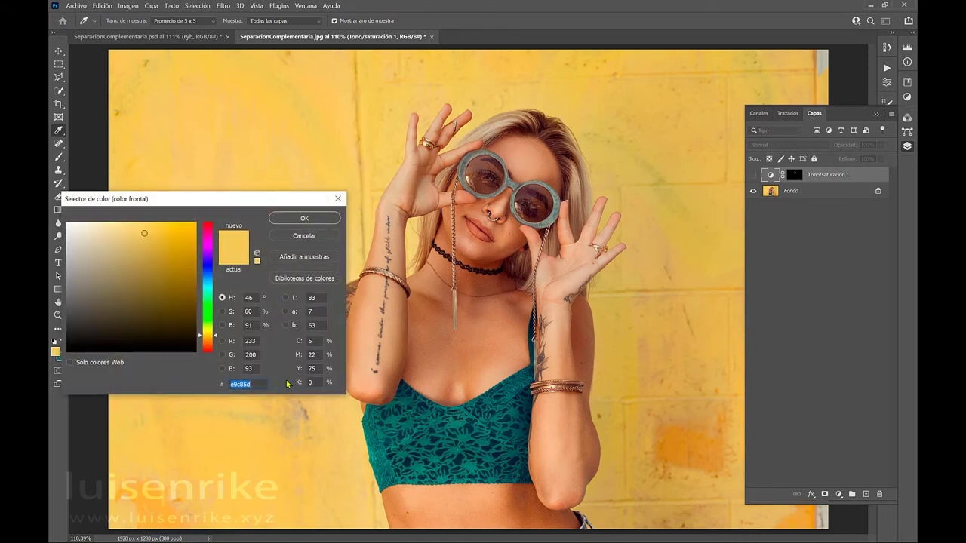
{"action": "type", "text": "9c0beb"}
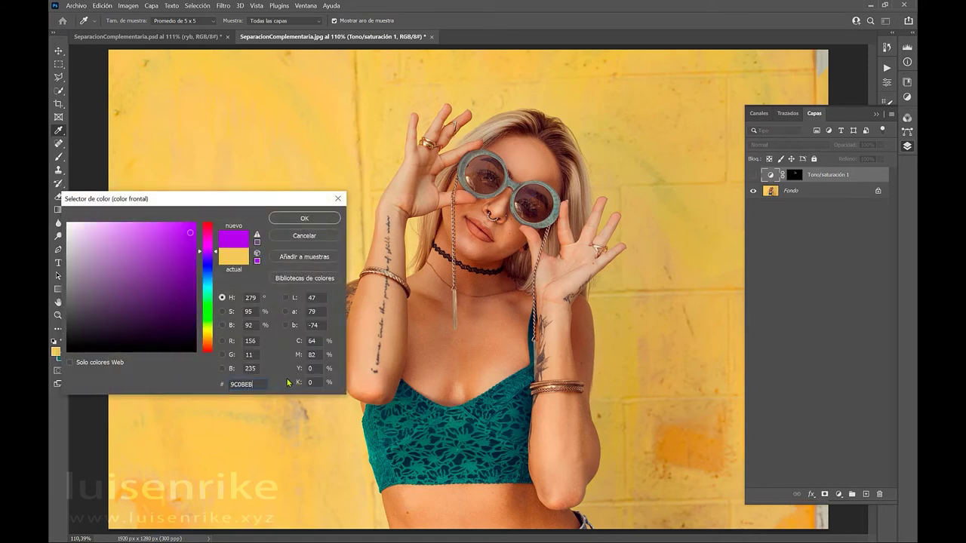
{"action": "left_click", "coordinate": [302, 217]}
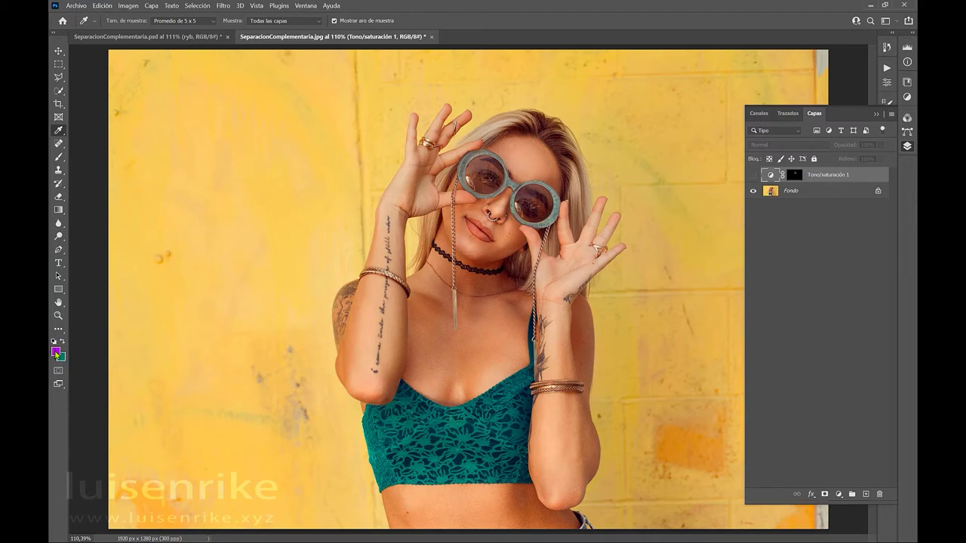
Step: Delete the Tono/saturación 1 adjustment layer
{"action": "left_click_drag", "start_coordinate": [842, 183], "coordinate": [880, 493]}
{"action": "left_click_drag", "start_coordinate": [841, 176], "coordinate": [881, 493]}
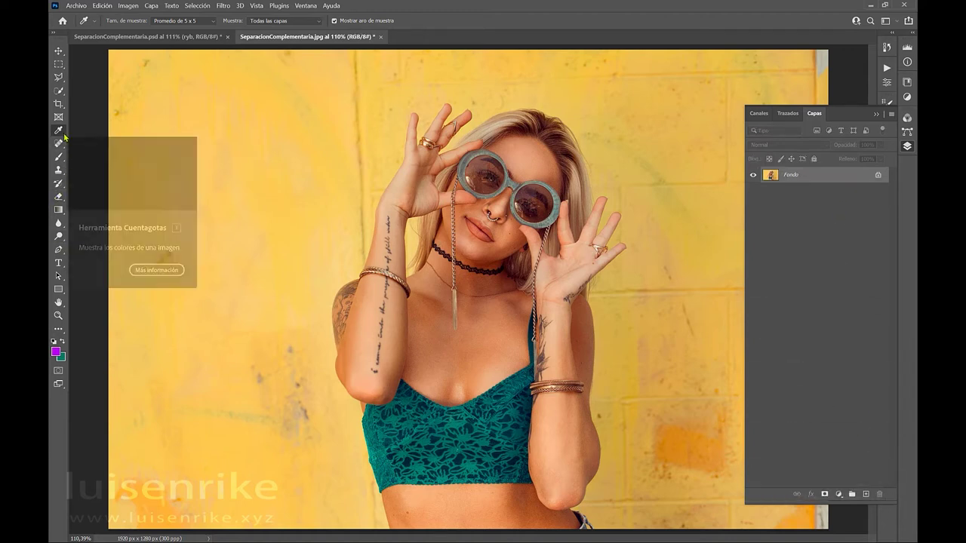
Step: Select the woman's lips and both rims of the sunglasses with the Quick Selection tool
{"action": "left_click", "coordinate": [58, 91]}
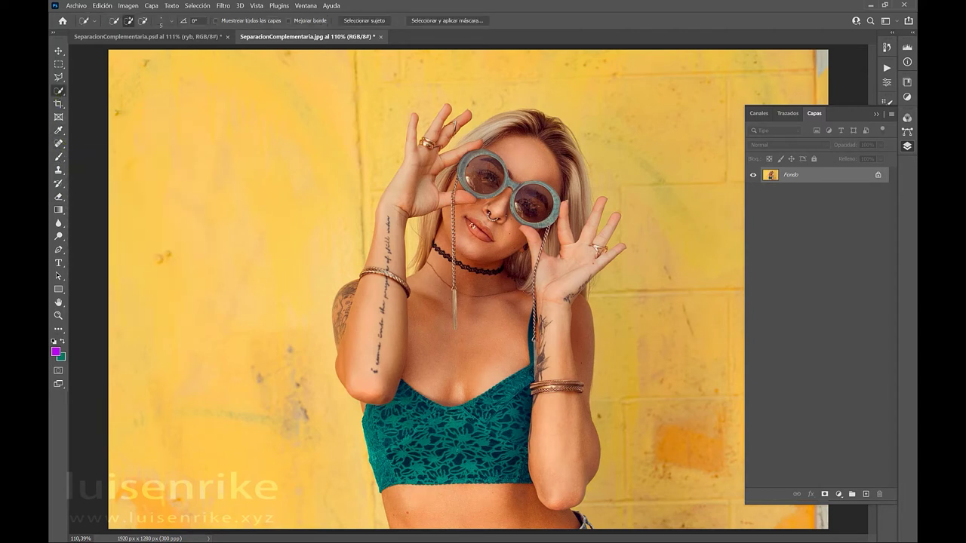
{"action": "left_click_drag", "start_coordinate": [468, 227], "coordinate": [489, 239]}
{"action": "scroll", "coordinate": [543, 182], "scroll_direction": "up", "scroll_amount": 2}
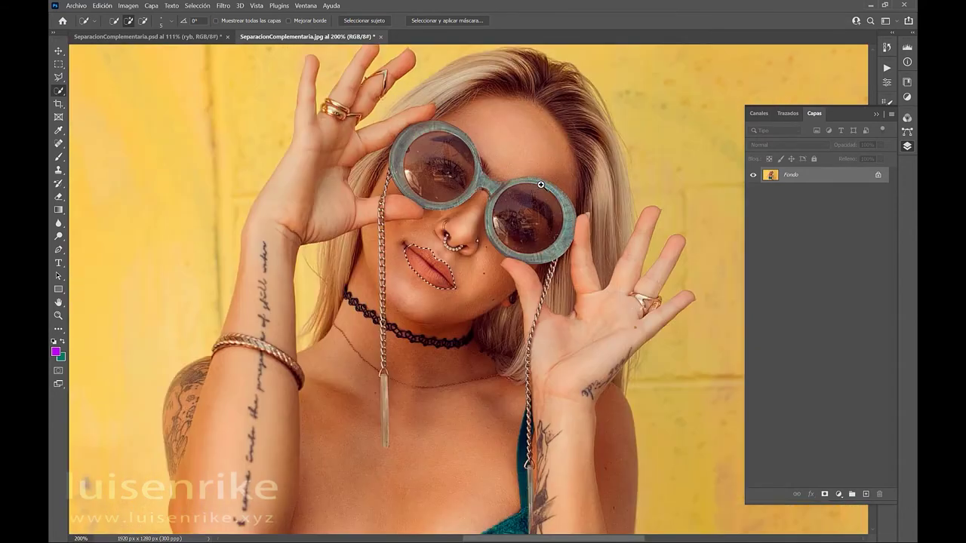
{"action": "scroll", "coordinate": [541, 185], "scroll_direction": "up", "scroll_amount": 1}
{"action": "mouse_move", "coordinate": [361, 102]}
{"action": "left_mouse_down"}
{"action": "mouse_move", "coordinate": [336, 130]}
{"action": "mouse_move", "coordinate": [329, 162]}
{"action": "mouse_move", "coordinate": [364, 215]}
{"action": "mouse_move", "coordinate": [442, 193]}
{"action": "mouse_move", "coordinate": [447, 147]}
{"action": "mouse_move", "coordinate": [430, 109]}
{"action": "left_mouse_up"}
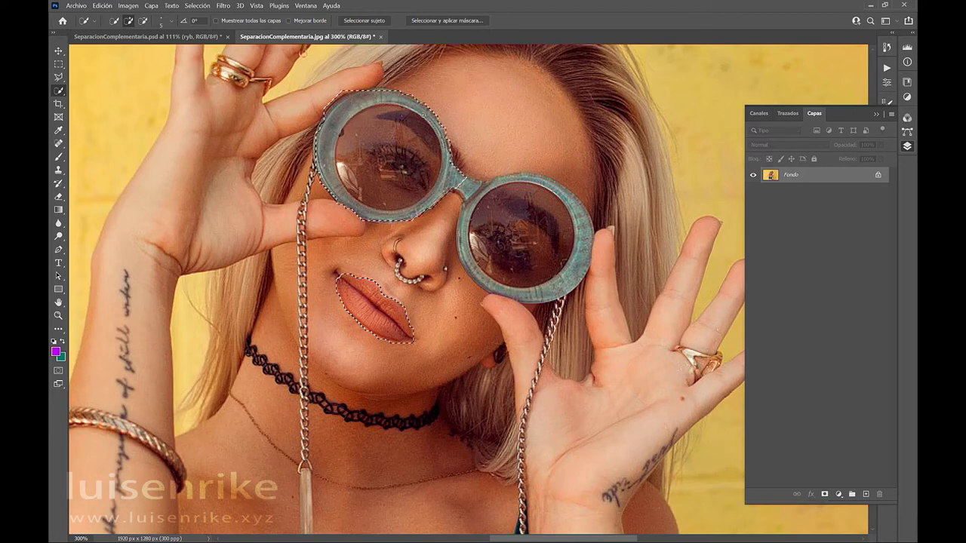
{"action": "mouse_move", "coordinate": [462, 183]}
{"action": "left_mouse_down"}
{"action": "mouse_move", "coordinate": [487, 194]}
{"action": "mouse_move", "coordinate": [543, 179]}
{"action": "mouse_move", "coordinate": [558, 194]}
{"action": "mouse_move", "coordinate": [593, 243]}
{"action": "mouse_move", "coordinate": [562, 282]}
{"action": "mouse_move", "coordinate": [542, 278]}
{"action": "left_mouse_up"}
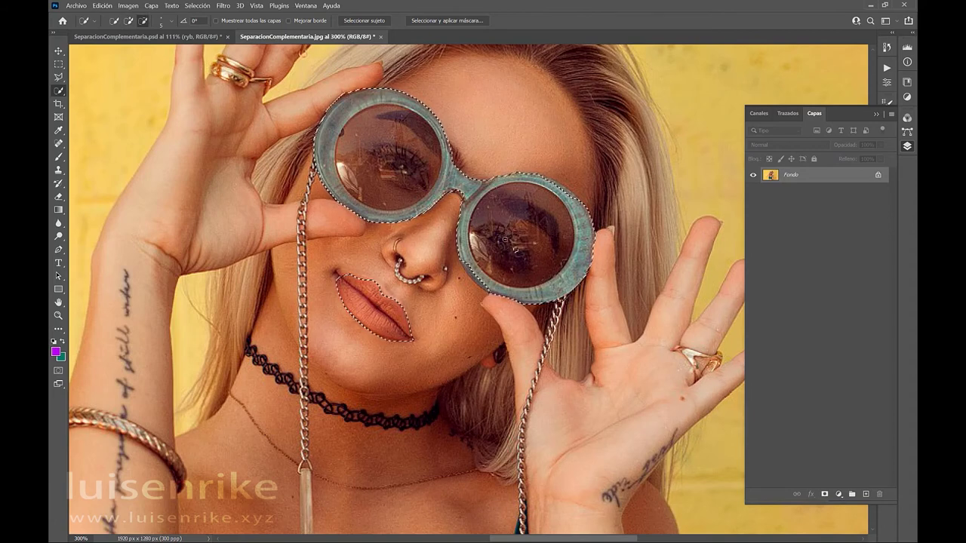
Step: Subtract the two lenses from the selection so only the sunglasses' frame and the lips stay selected
{"action": "mouse_move", "coordinate": [505, 240]}
{"action": "left_mouse_down"}
{"action": "mouse_move", "coordinate": [486, 269]}
{"action": "mouse_move", "coordinate": [525, 200]}
{"action": "left_mouse_up"}
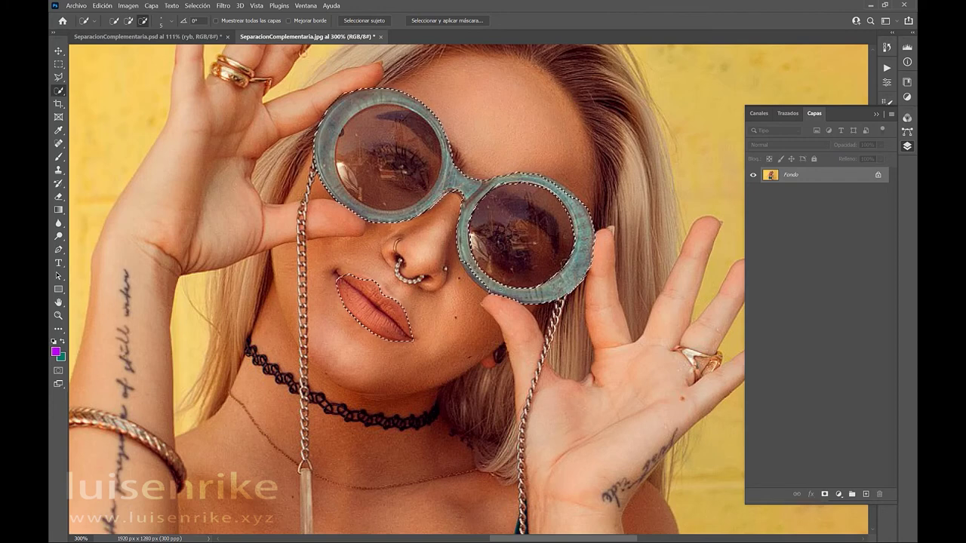
{"action": "key", "text": "alt"}
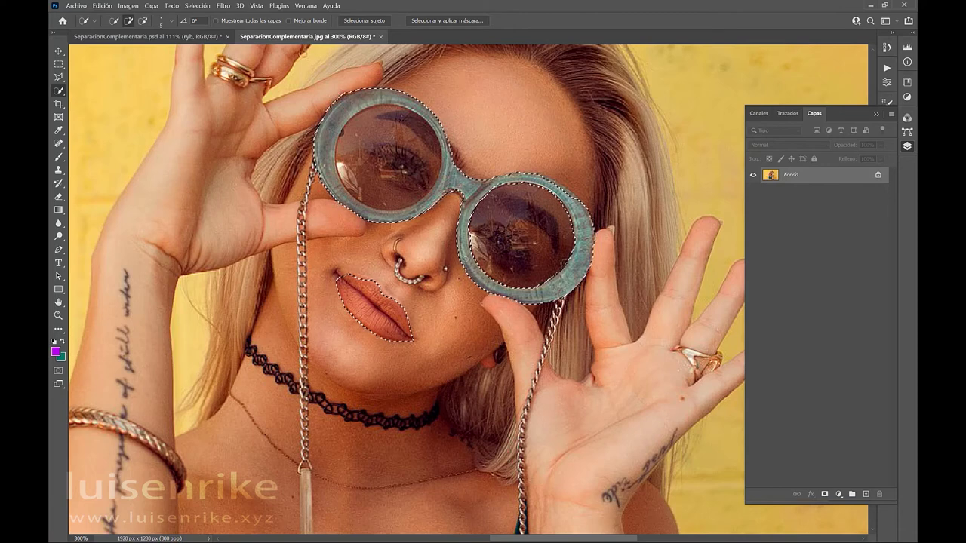
{"action": "key", "text": "alt"}
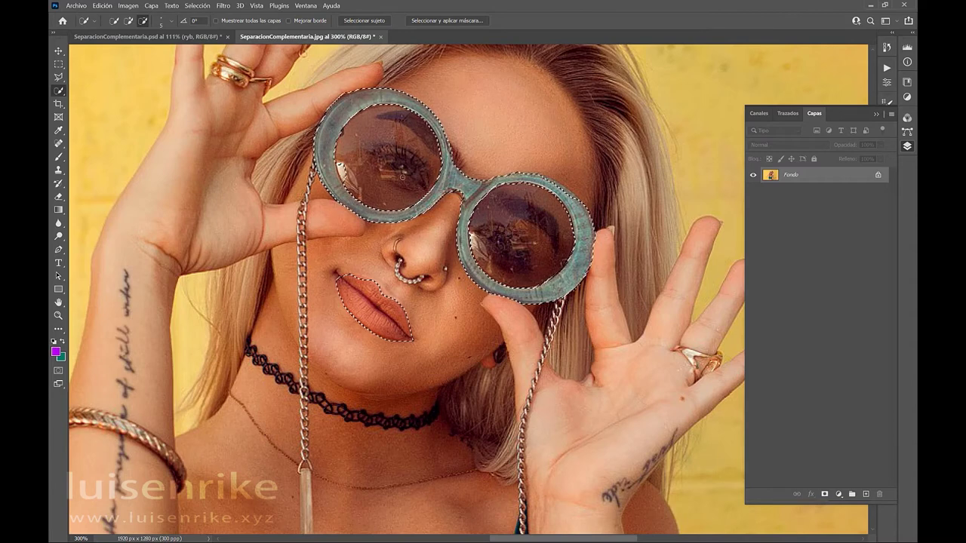
Step: Refine the selection of the glasses' frame in Quick Mask mode with the Brush reduced to size 3
{"action": "left_click", "coordinate": [58, 372]}
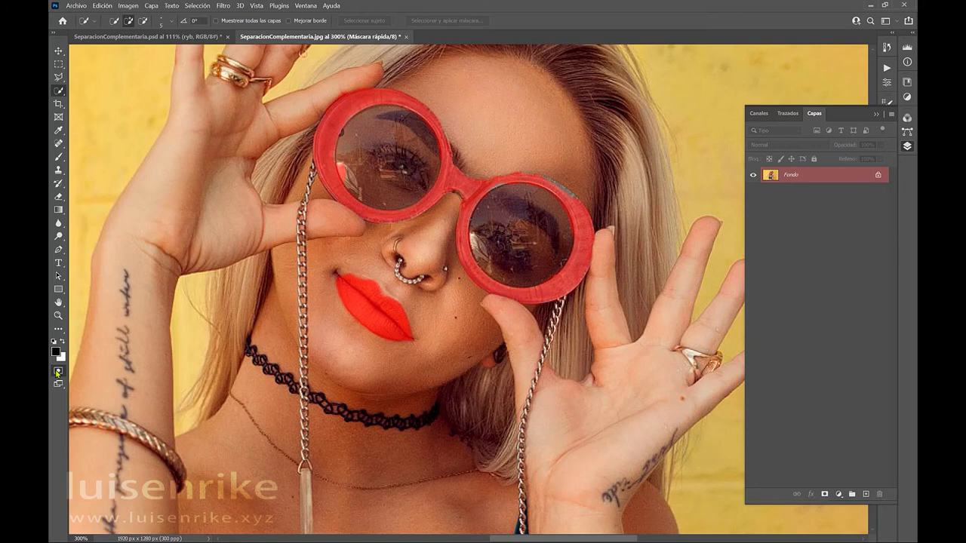
{"action": "left_click", "coordinate": [58, 156]}
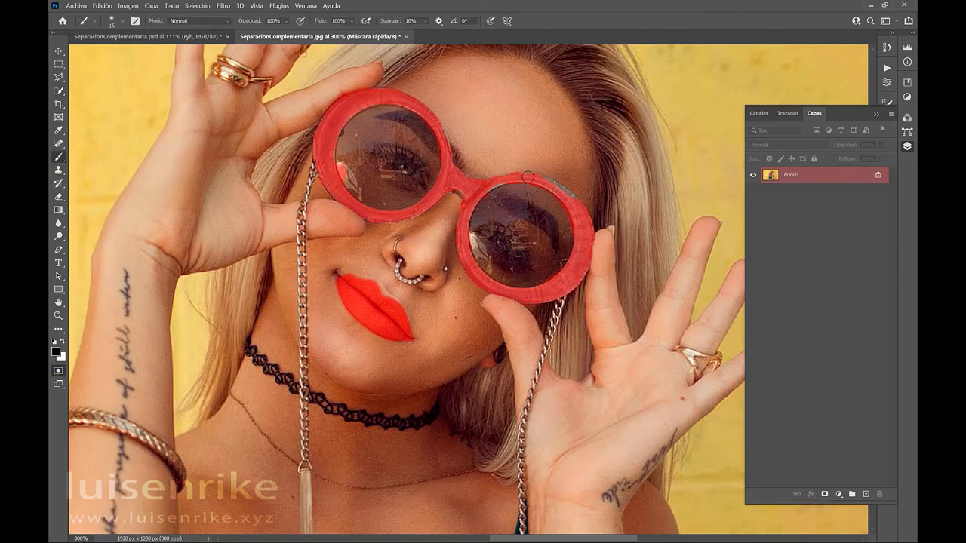
{"action": "key", "text": "bracketleft"}
{"action": "key", "text": "bracketleft"}
{"action": "key", "text": "bracketleft"}
{"action": "key", "text": "bracketleft"}
{"action": "left_click", "coordinate": [59, 371]}
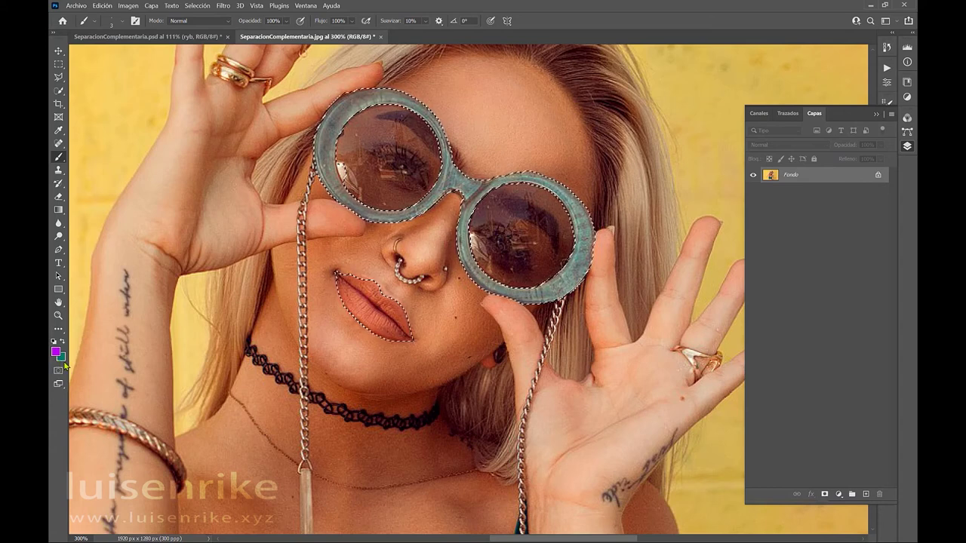
Step: Try turning the selection into a layer mask on the photo layer and undo it
{"action": "key", "text": "ctrl+0"}
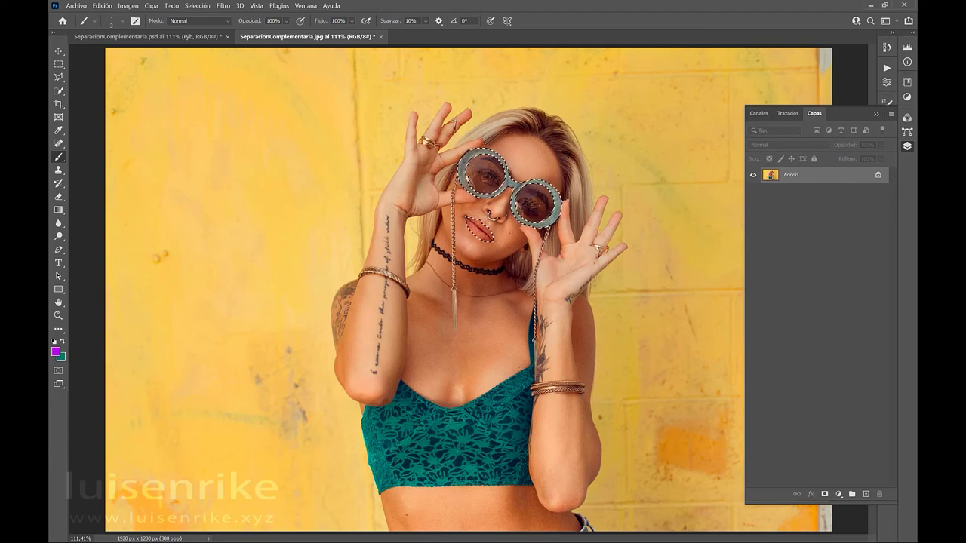
{"action": "left_click", "coordinate": [825, 495]}
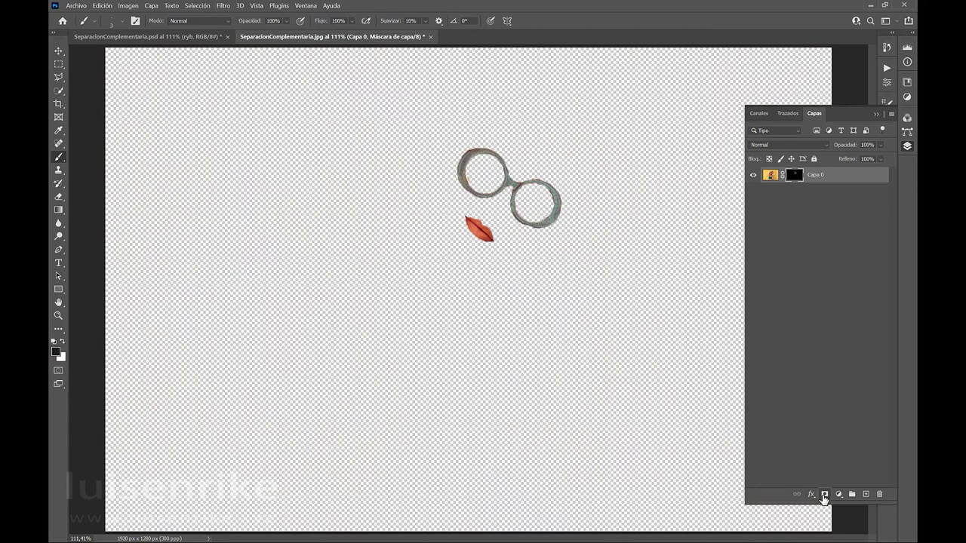
{"action": "key", "text": "ctrl+z"}
Step: Add a Tono/saturación adjustment layer limited to the selected frame and lips, with Colorear enabled
{"action": "left_click", "coordinate": [839, 494]}
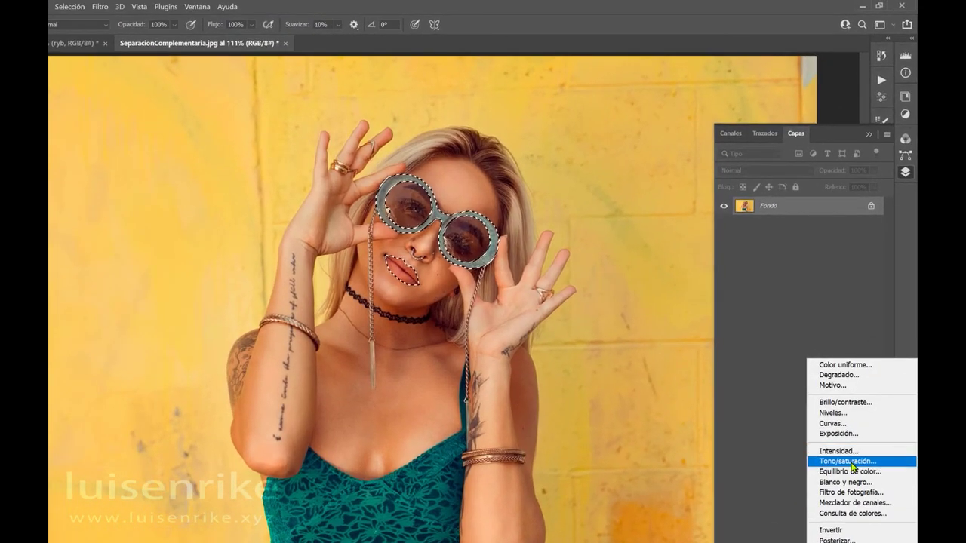
{"action": "left_click", "coordinate": [849, 462]}
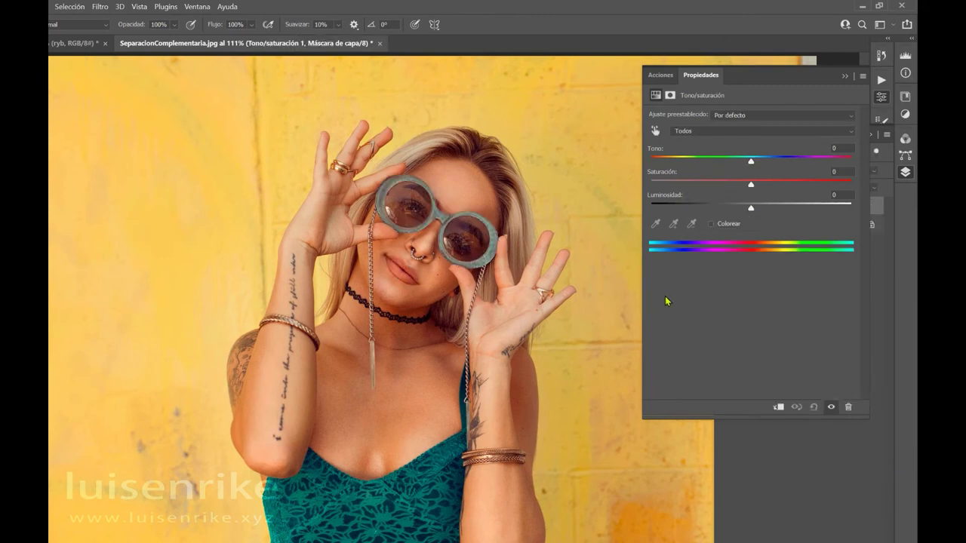
{"action": "left_click", "coordinate": [711, 224]}
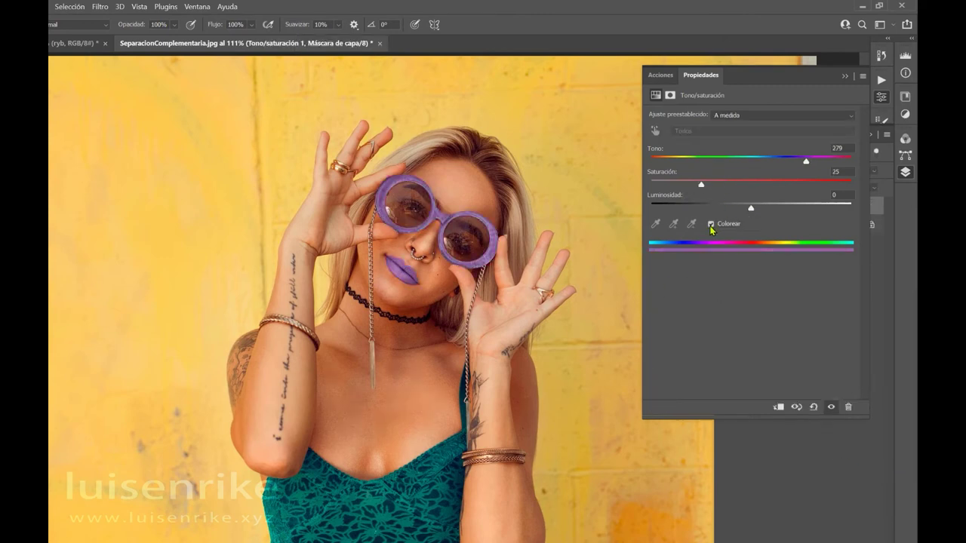
Step: Shift the Tono/saturación adjustment's hue slightly towards magenta, deselect its layer, and compare the photo with SeparacionComplementaria.psd
{"action": "left_click_drag", "start_coordinate": [806, 162], "coordinate": [816, 169]}
{"action": "key", "text": "F7"}
{"action": "left_click", "coordinate": [800, 471]}
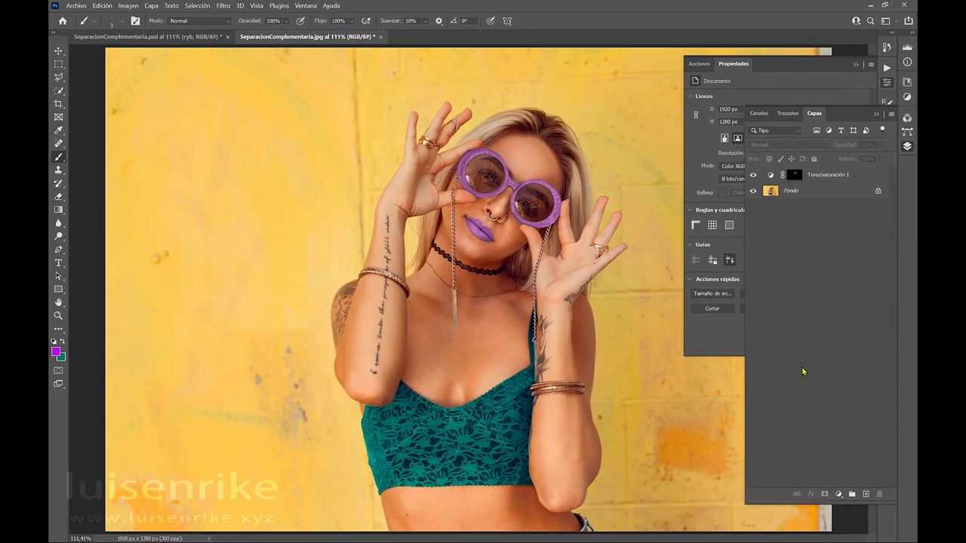
{"action": "left_click", "coordinate": [139, 39]}
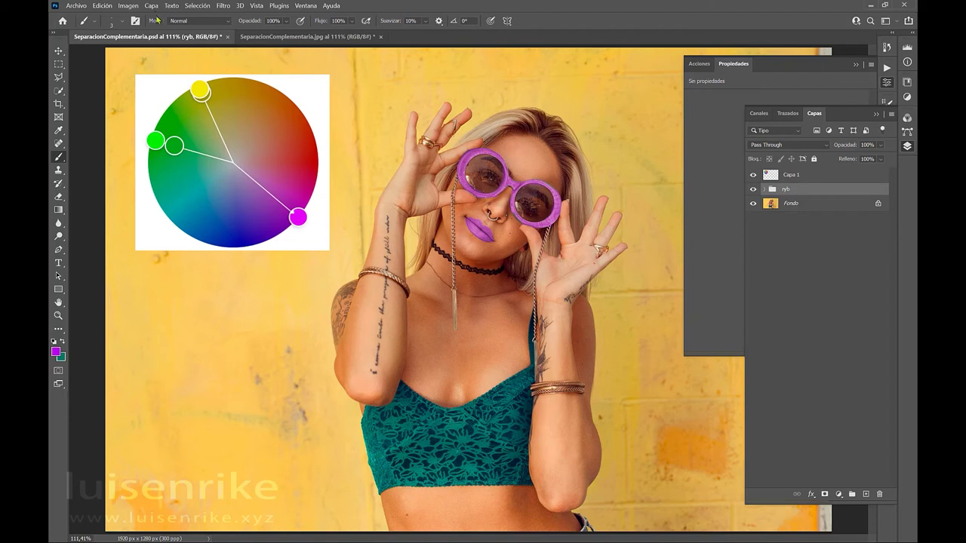
{"action": "left_click", "coordinate": [283, 36]}
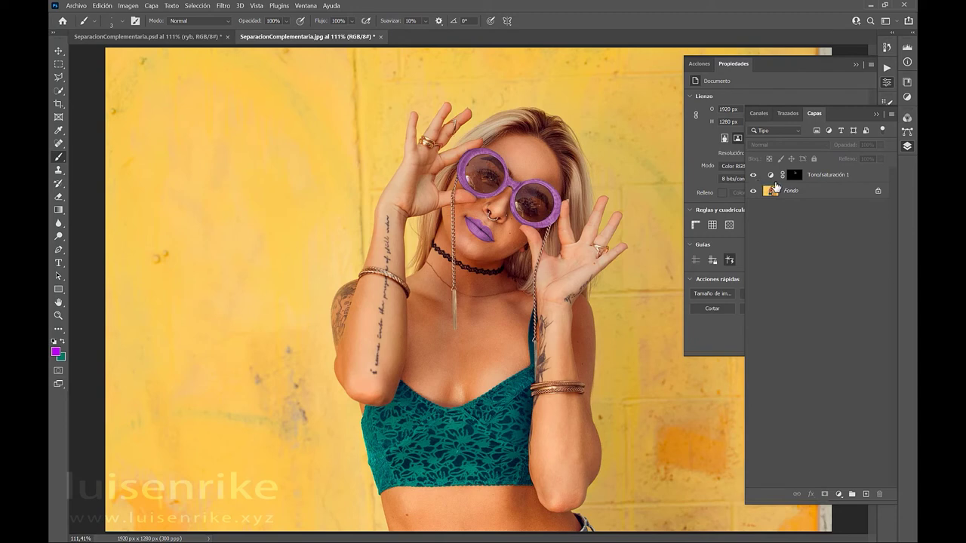
Step: Load the Tono/saturación 1 mask as a selection, hide that adjustment layer and add an empty layer above it
{"action": "left_click", "coordinate": [793, 178], "text": "ctrl"}
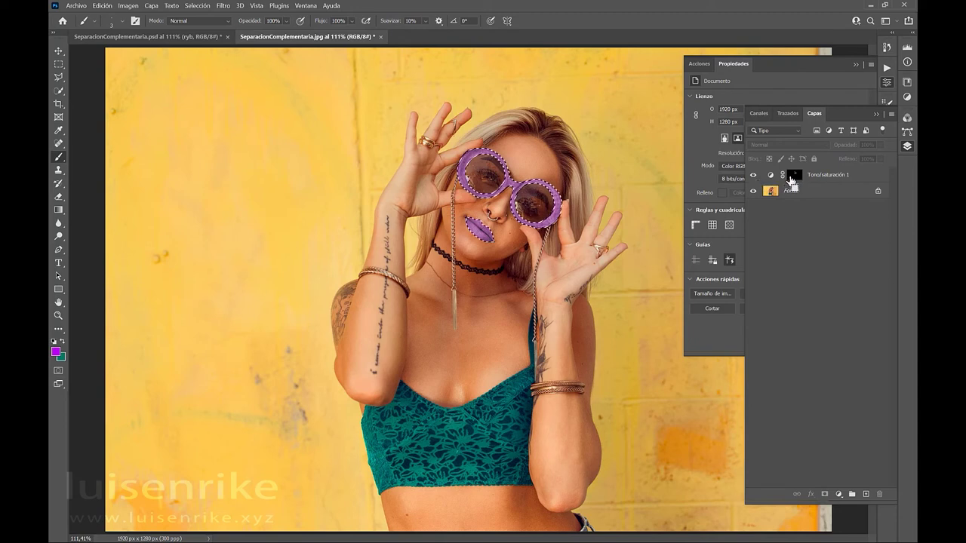
{"action": "left_click", "coordinate": [753, 174]}
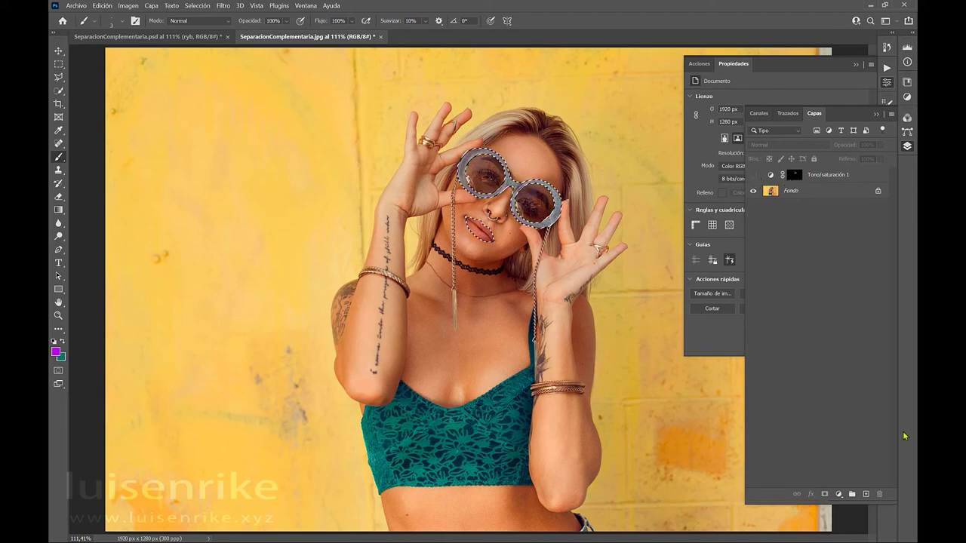
{"action": "left_click", "coordinate": [866, 494]}
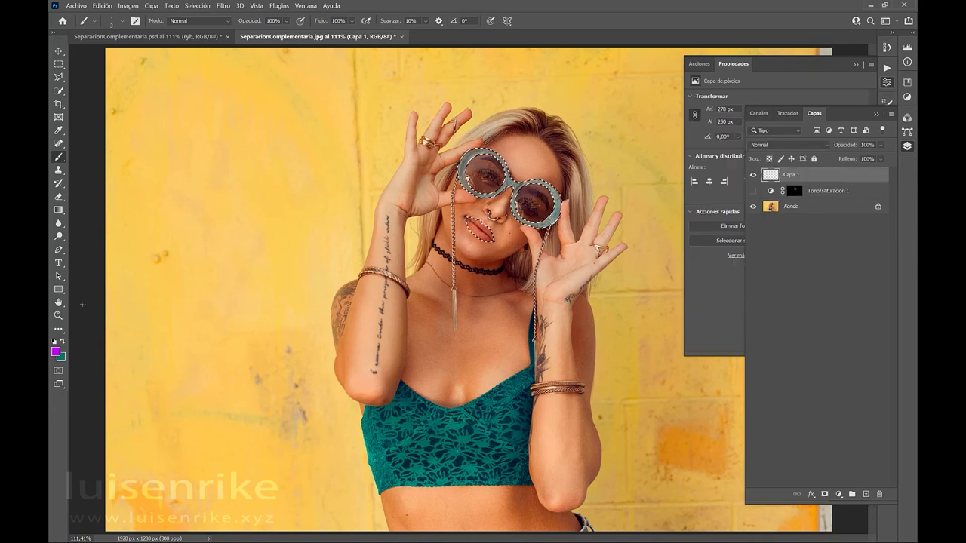
Step: Fill the selected glasses' frame and lips on the new layer with the purple foreground colour and deselect
{"action": "left_click", "coordinate": [103, 5]}
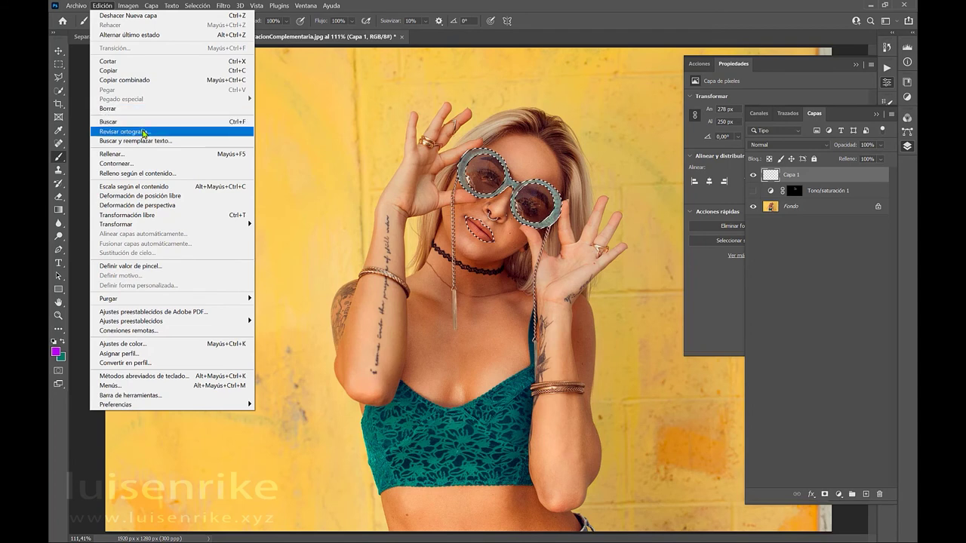
{"action": "left_click", "coordinate": [140, 154]}
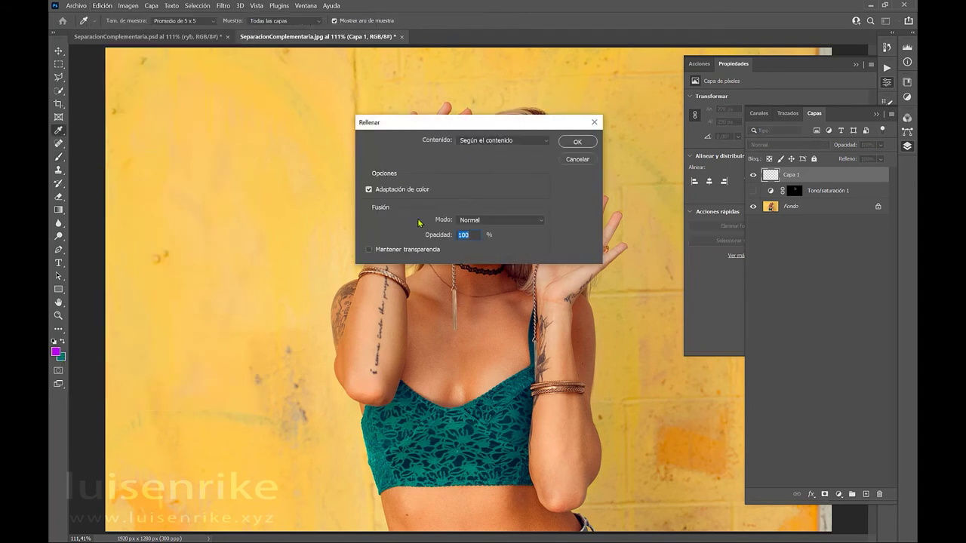
{"action": "left_click", "coordinate": [539, 141]}
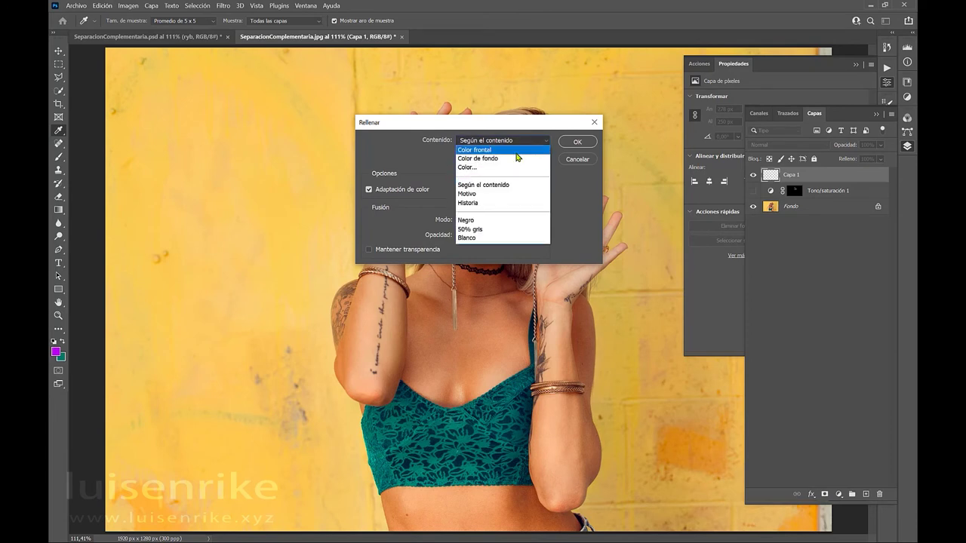
{"action": "left_click", "coordinate": [517, 152]}
{"action": "left_click", "coordinate": [574, 142]}
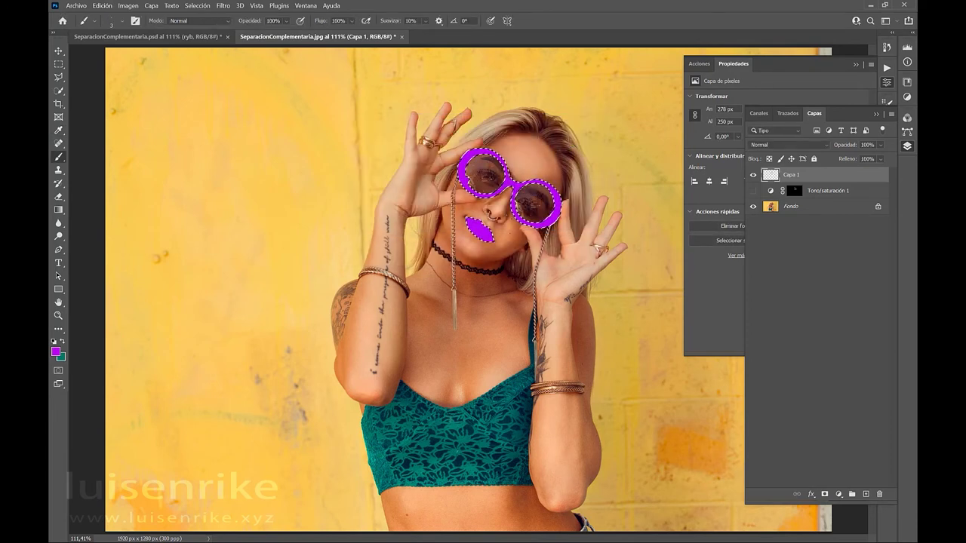
{"action": "key", "text": "ctrl+d"}
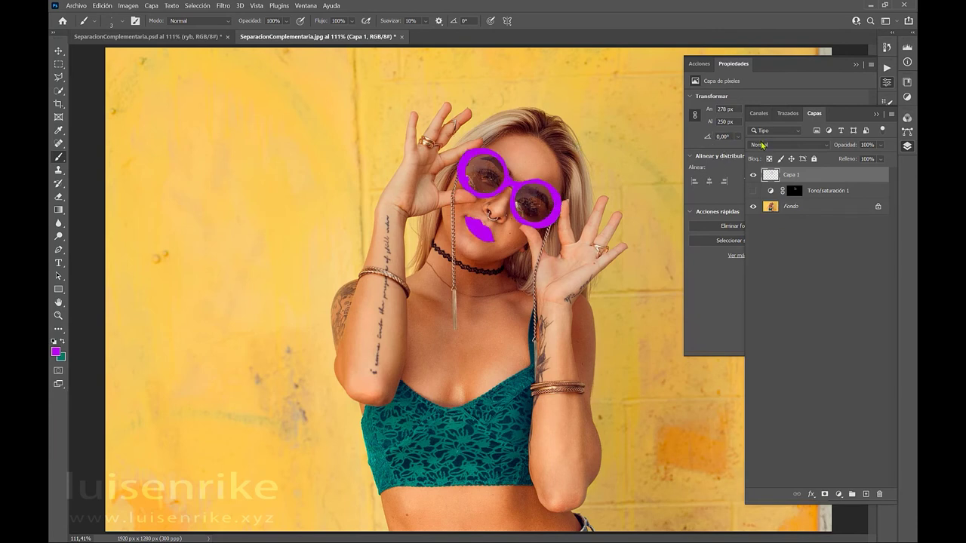
Step: Set the purple fill layer's blend mode to Color and its opacity to 54%
{"action": "left_click", "coordinate": [762, 145]}
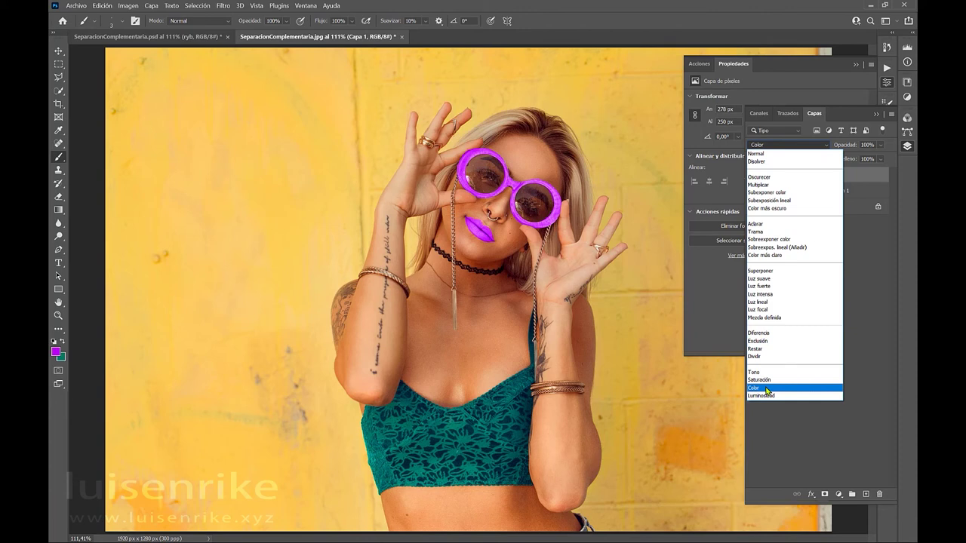
{"action": "left_click", "coordinate": [767, 388]}
{"action": "left_click", "coordinate": [880, 145]}
{"action": "left_click_drag", "start_coordinate": [888, 157], "coordinate": [867, 157]}
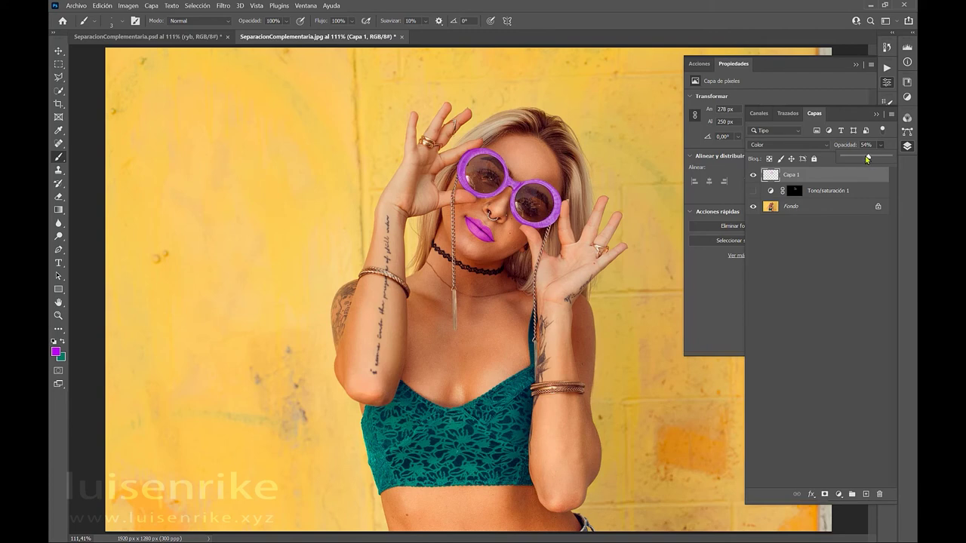
Step: Compare the purple fill layer with the original and the Tono/saturación version, leaving only the fill layer visible above the photo
{"action": "left_click", "coordinate": [753, 179]}
{"action": "left_click", "coordinate": [753, 176]}
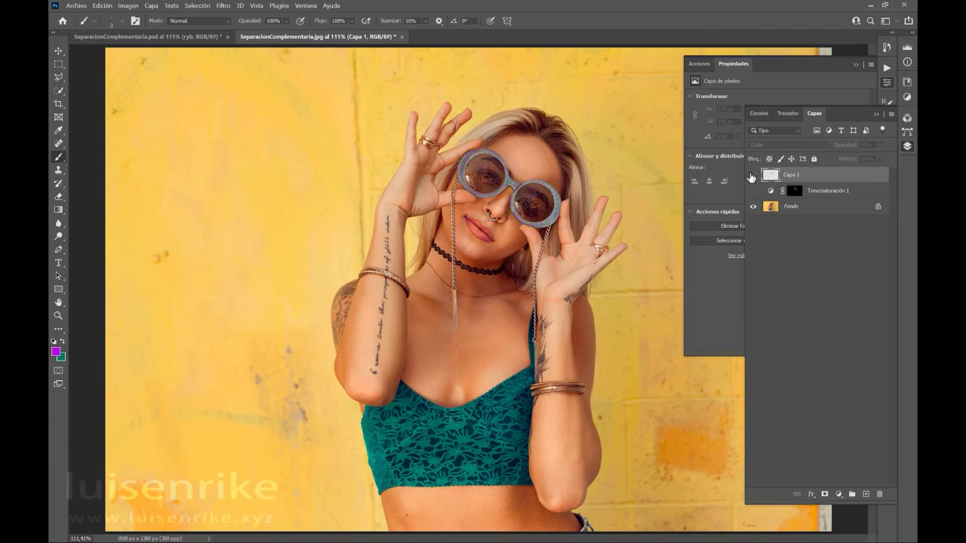
{"action": "left_click", "coordinate": [752, 176]}
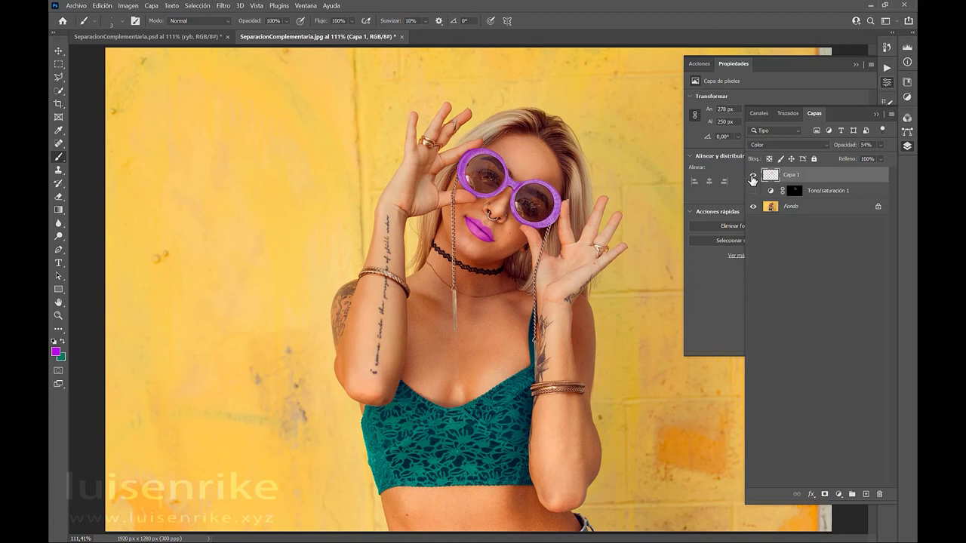
{"action": "left_click", "coordinate": [752, 178]}
{"action": "left_click", "coordinate": [753, 177]}
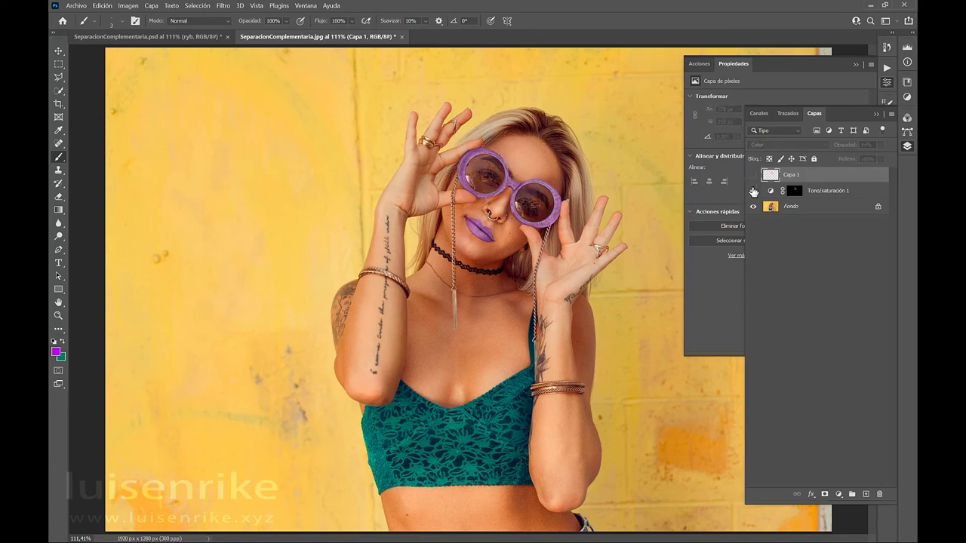
{"action": "left_click", "coordinate": [753, 176]}
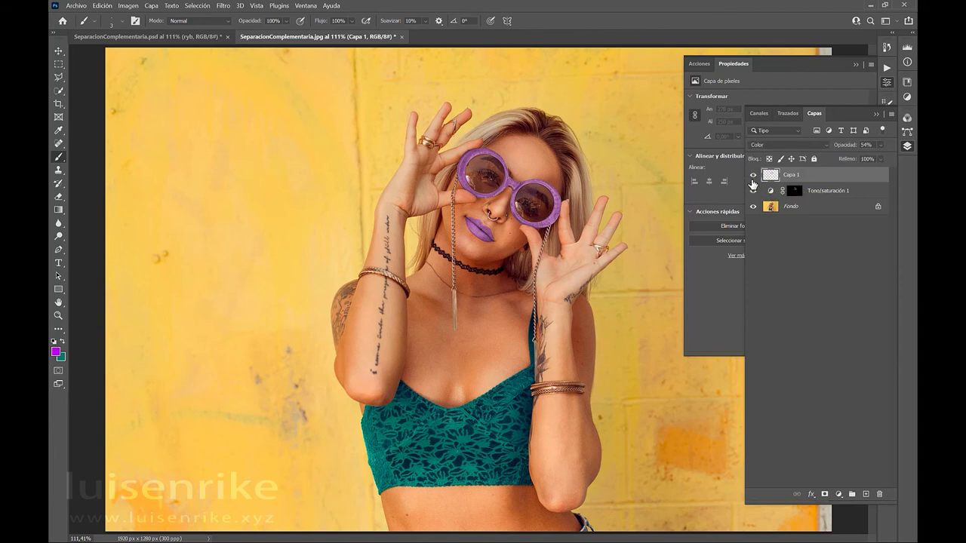
{"action": "left_click", "coordinate": [753, 191]}
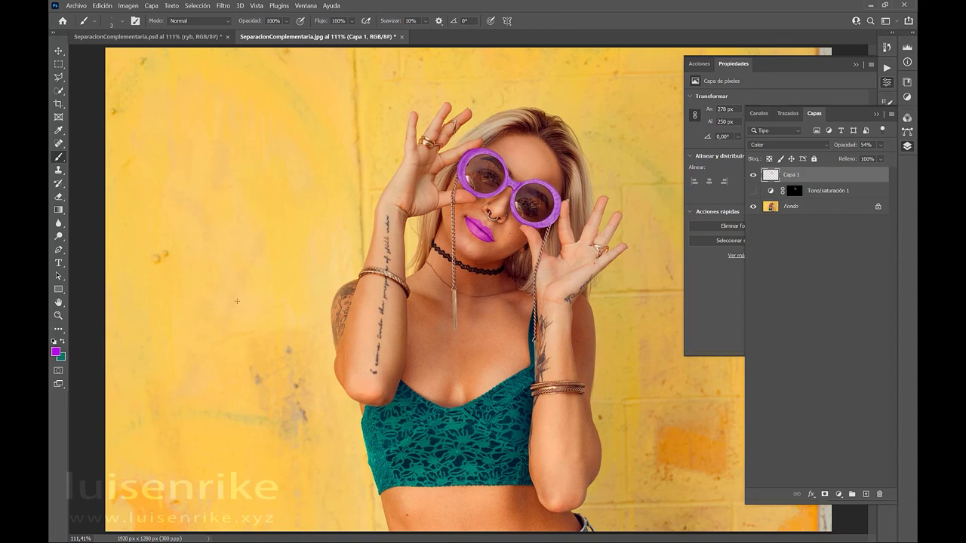
{"action": "key", "text": "alt+Tab"}
{"action": "key", "text": "Tab"}
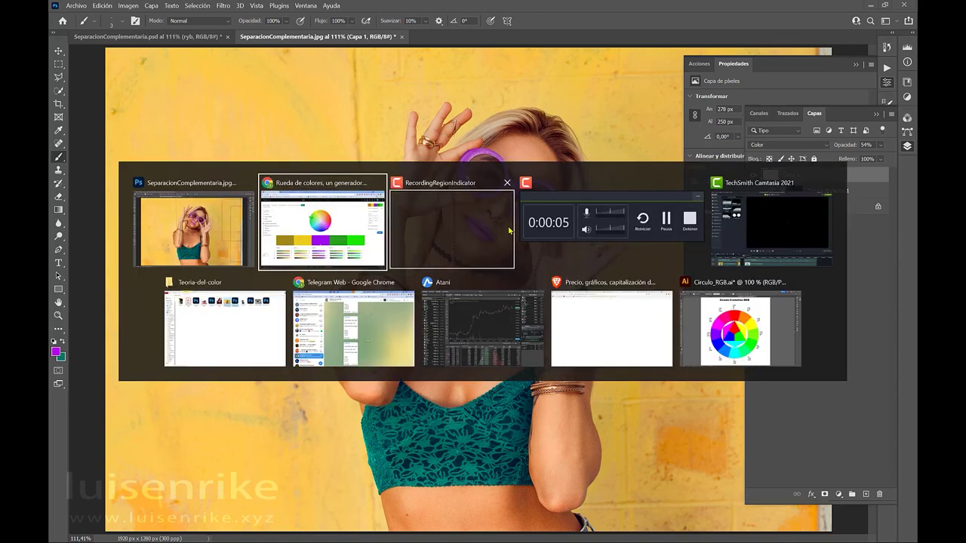
{"action": "key", "text": "Tab"}
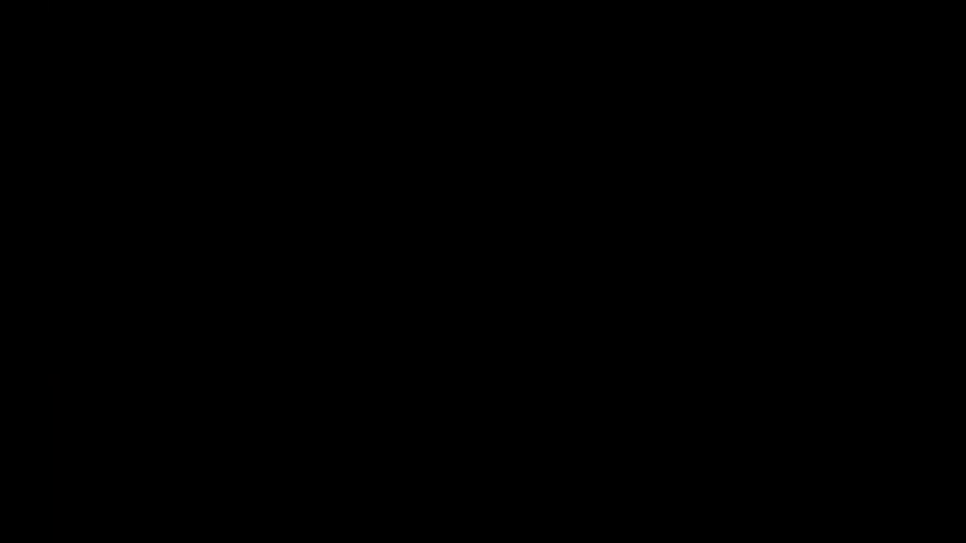